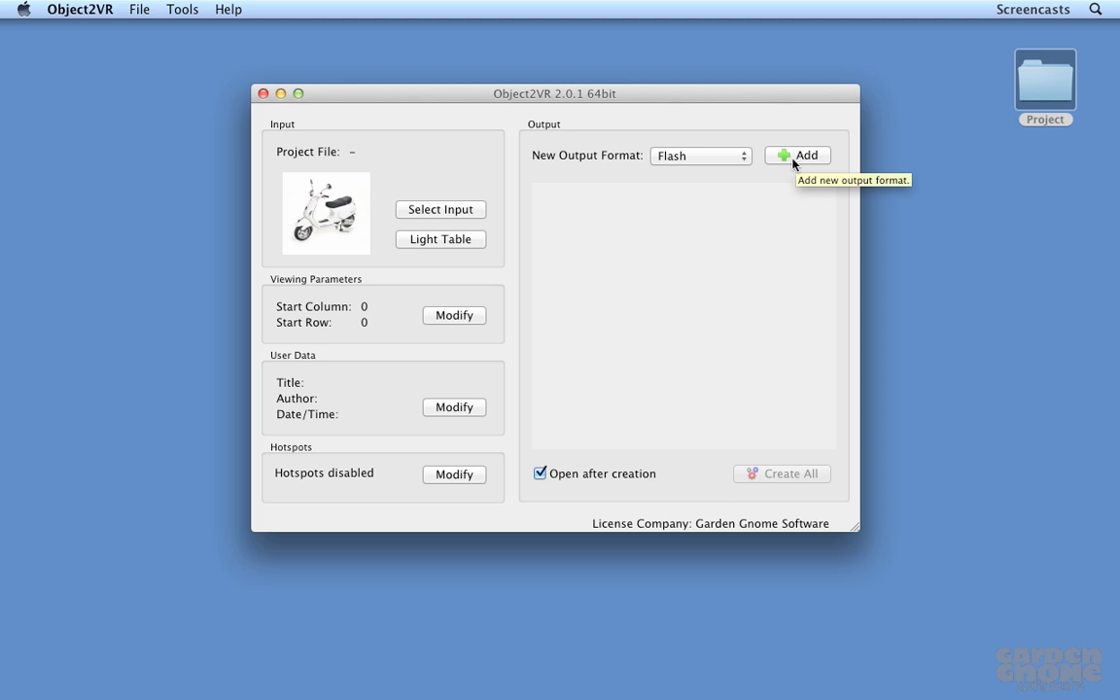
Add a Flash output and enable multiresolution tiles in its Multiresolution tab.
left_click(792, 160)
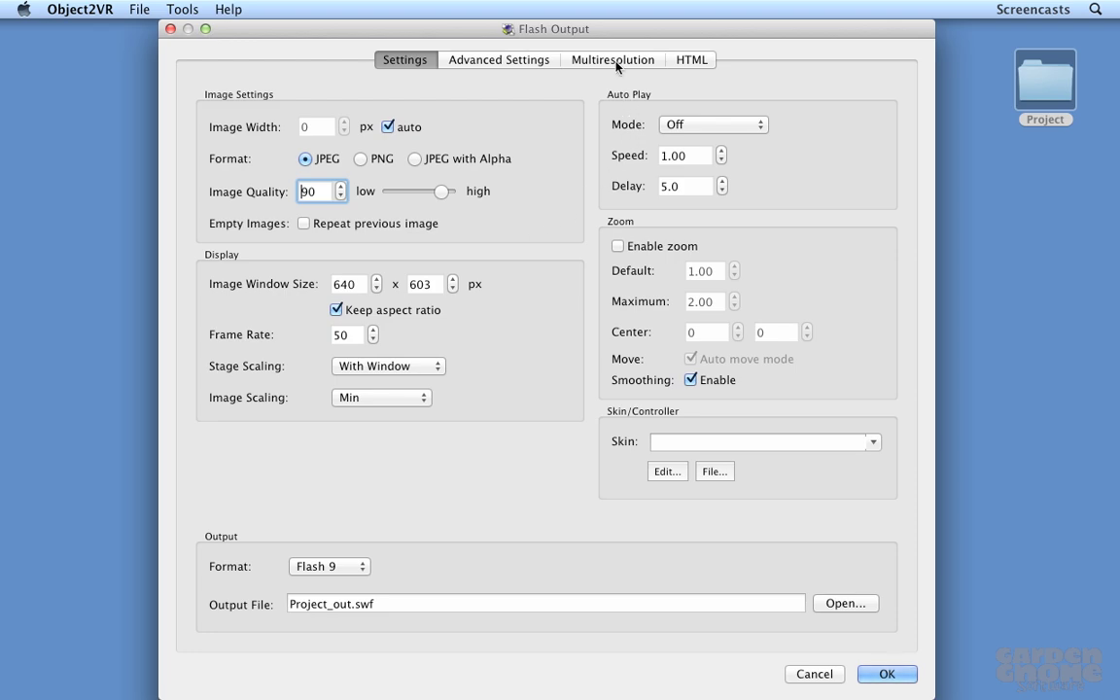
left_click(614, 61)
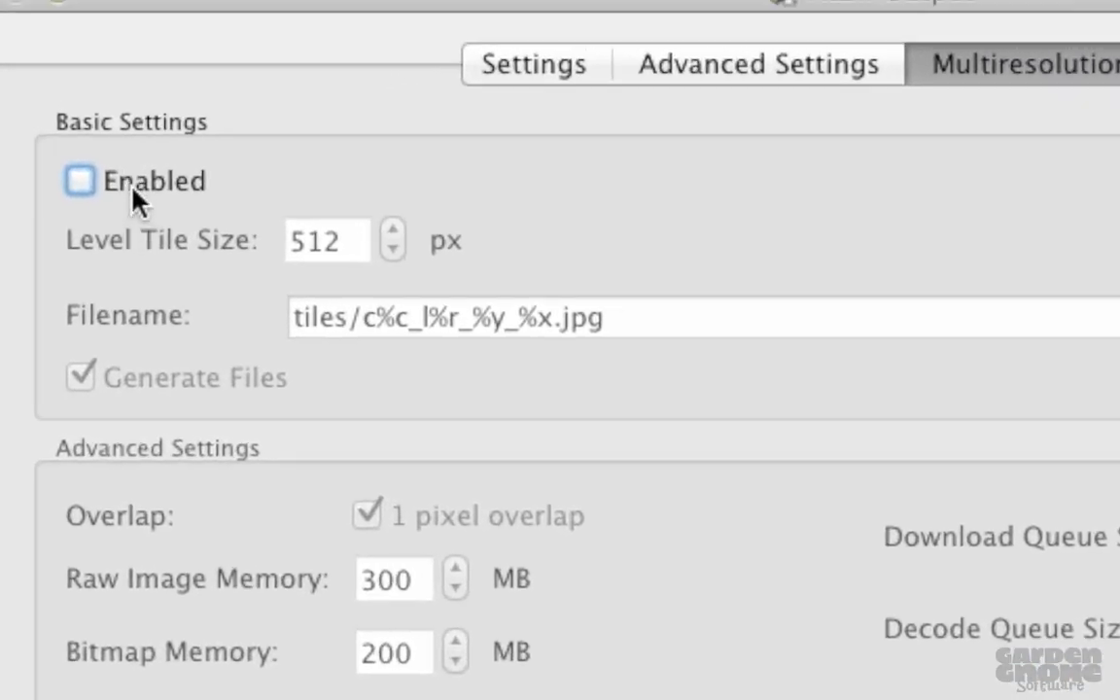
left_click(115, 184)
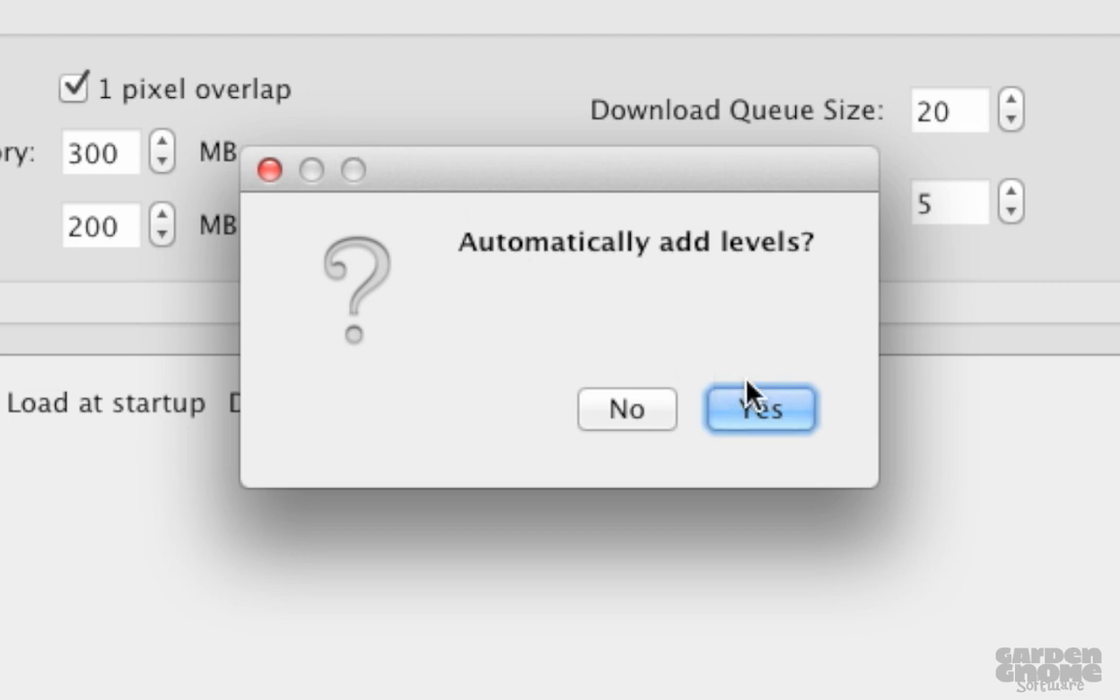
Accept the prompt to add resolution levels automatically.
left_click(788, 408)
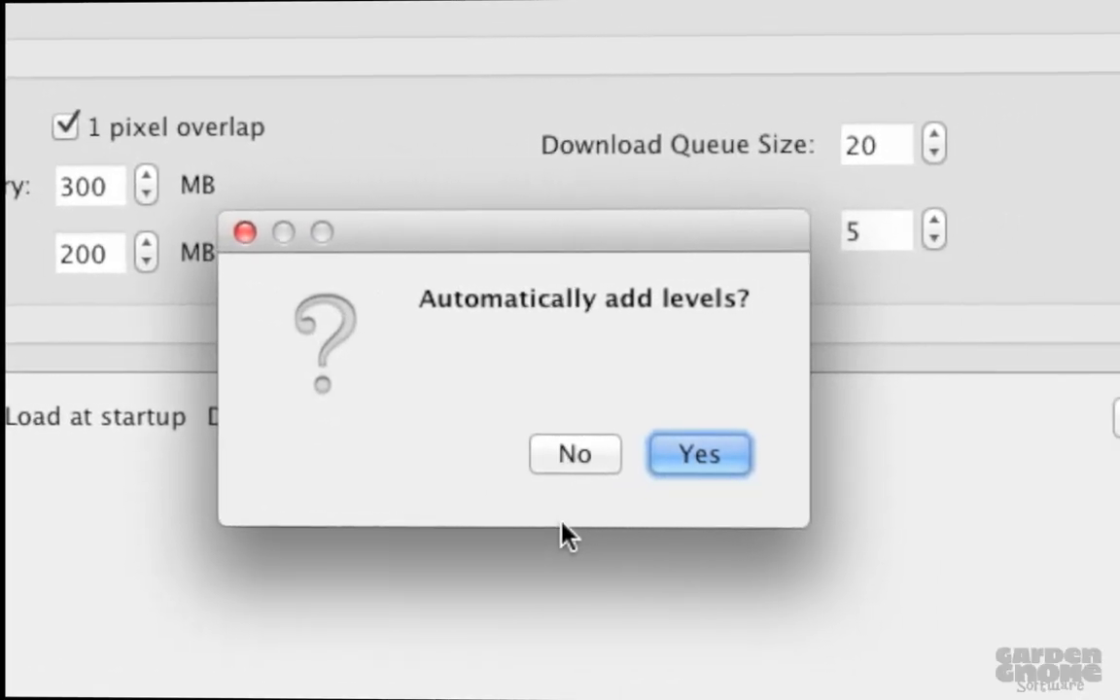
Decline automatic levels and manually add four levels: 4032, 2016, 1008 and 504 px.
left_click(591, 460)
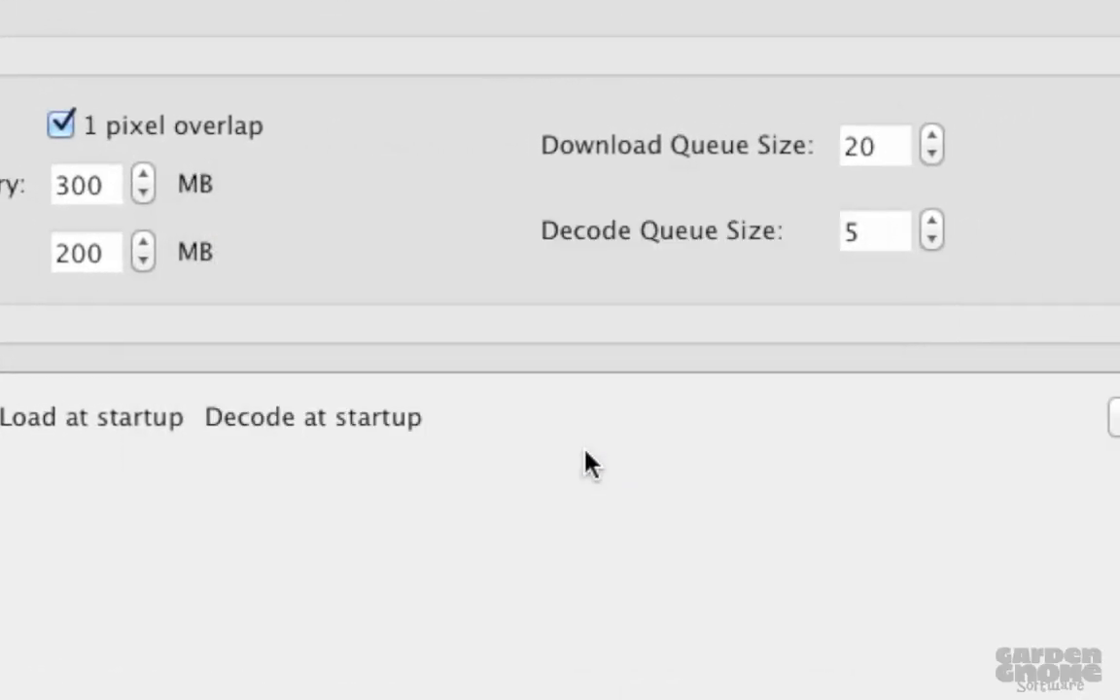
left_click(1050, 248)
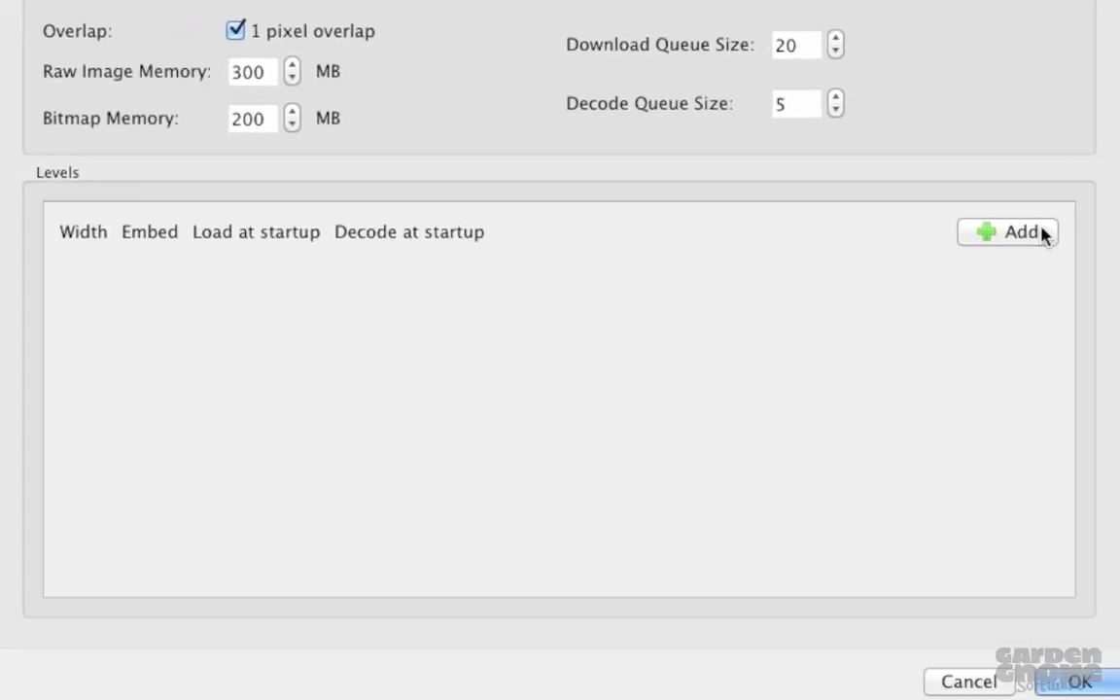
left_click(1042, 234)
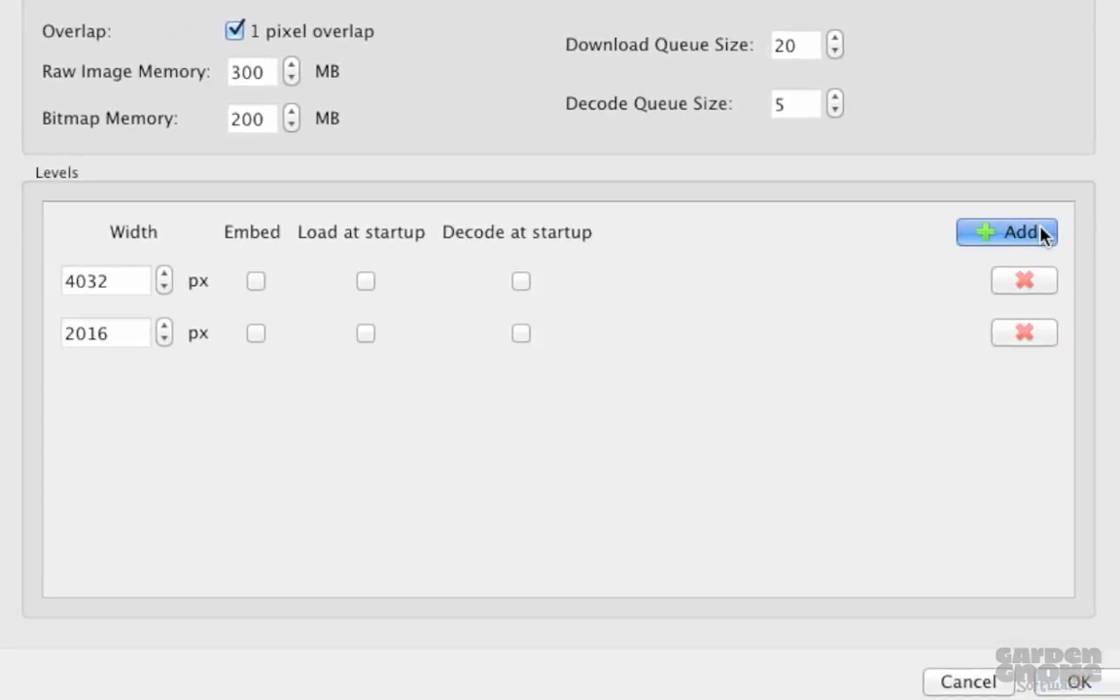
left_click(1042, 233)
left_click(1042, 233)
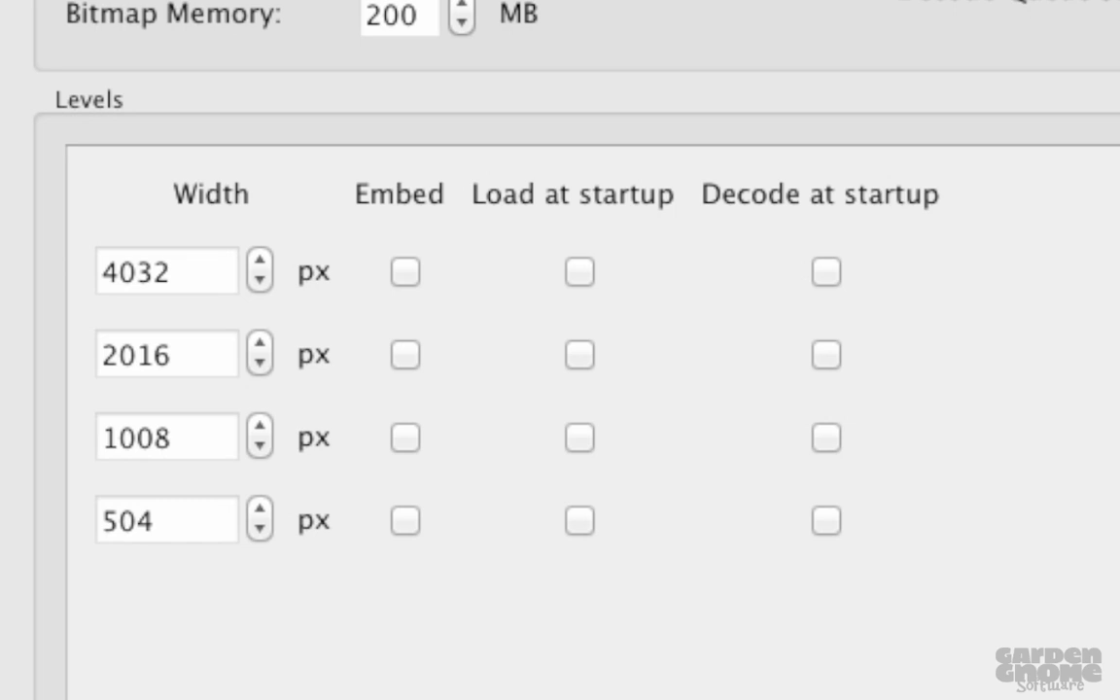
Tick Embed for all four levels and set the 504 px level to load and decode at startup.
left_click(405, 272)
left_click(405, 355)
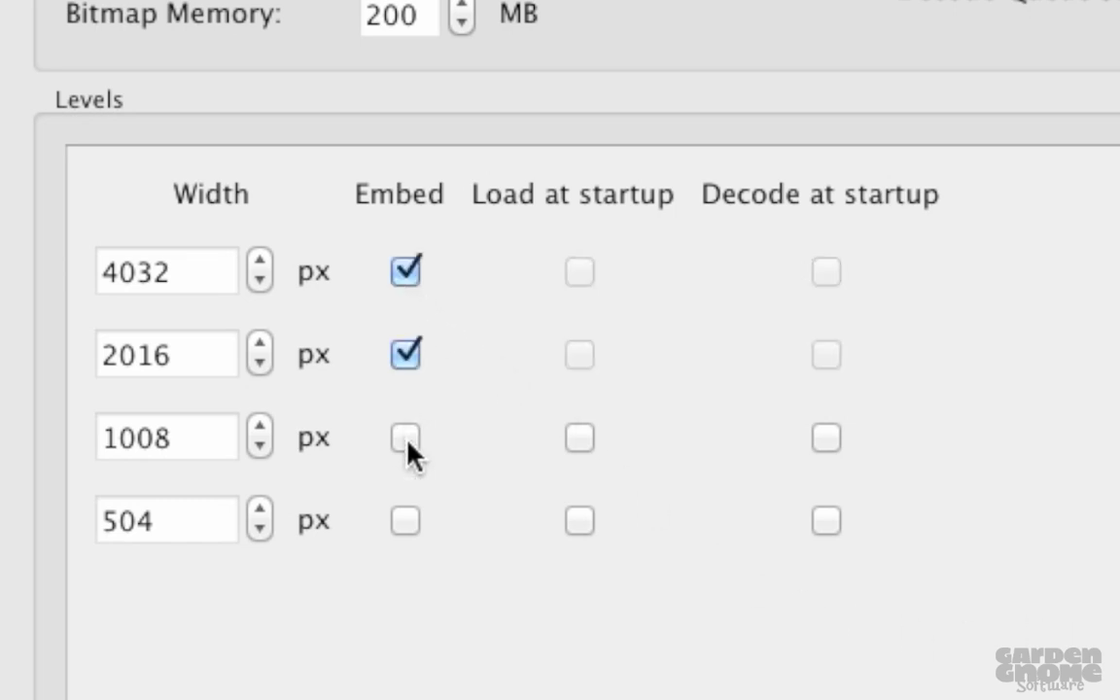
left_click(406, 440)
left_click(408, 519)
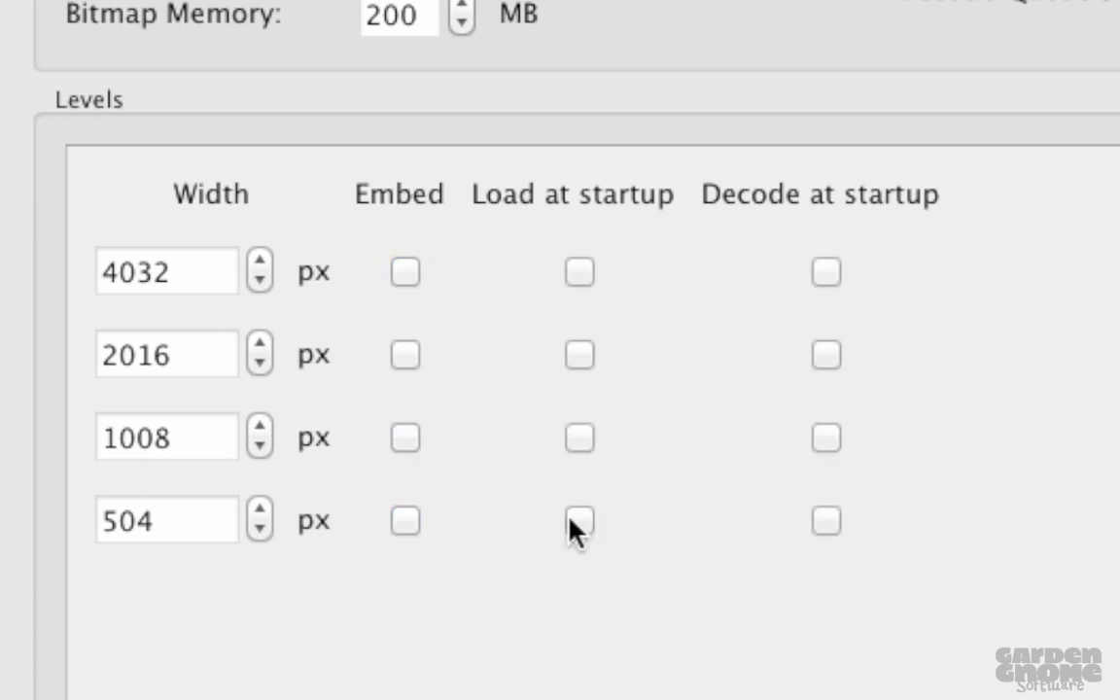
left_click(569, 518)
left_click(825, 521)
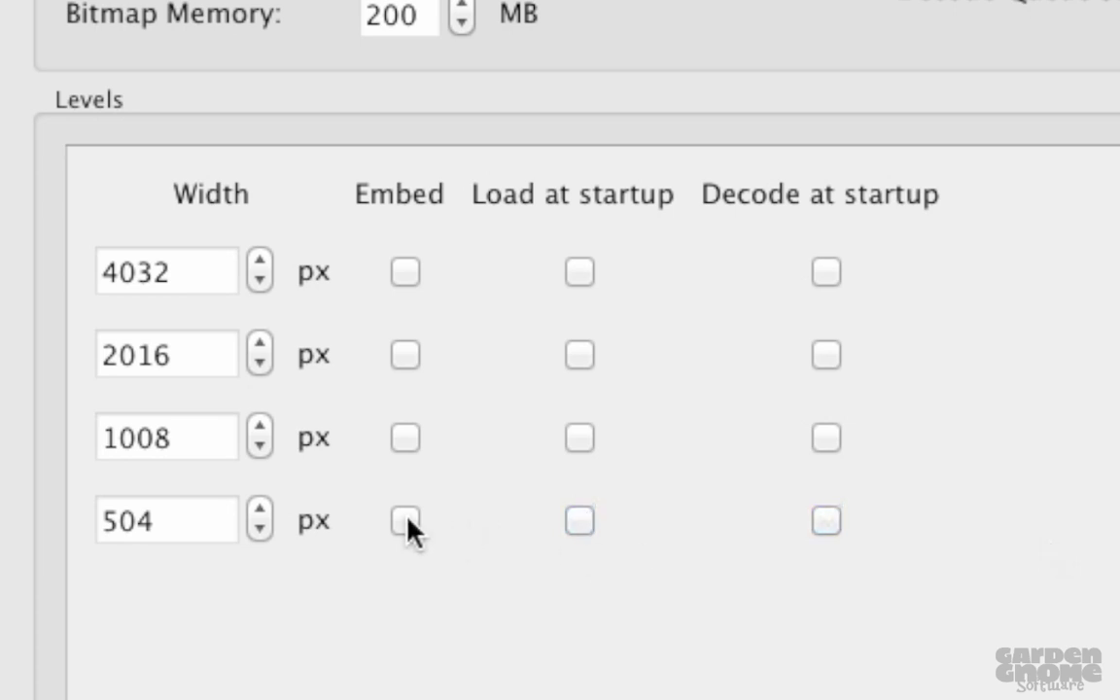
Leave the 504 px level unembedded while keeping it loaded and decoded at startup.
left_click(406, 522)
left_click(404, 521)
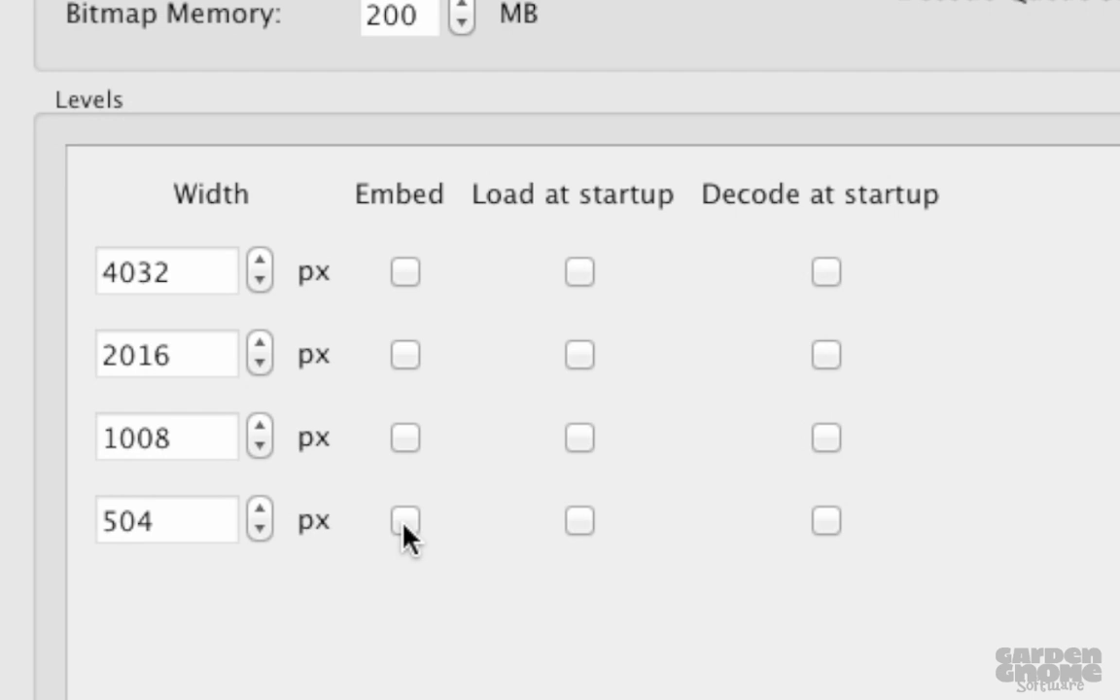
left_click(577, 521)
left_click(826, 521)
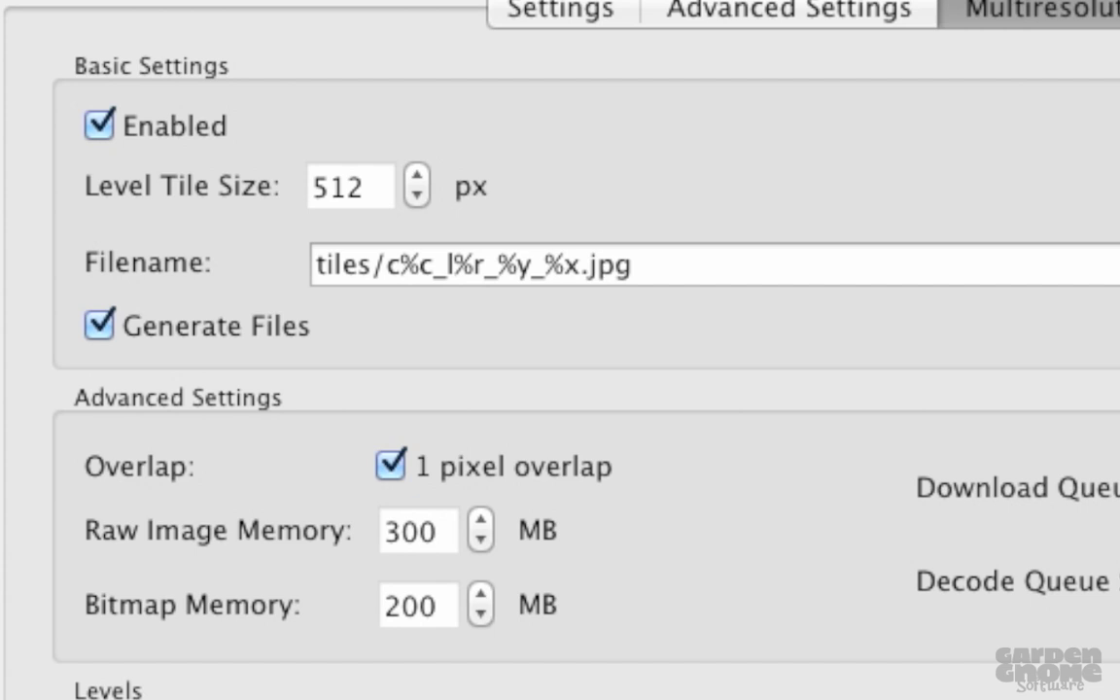
left_click(370, 187)
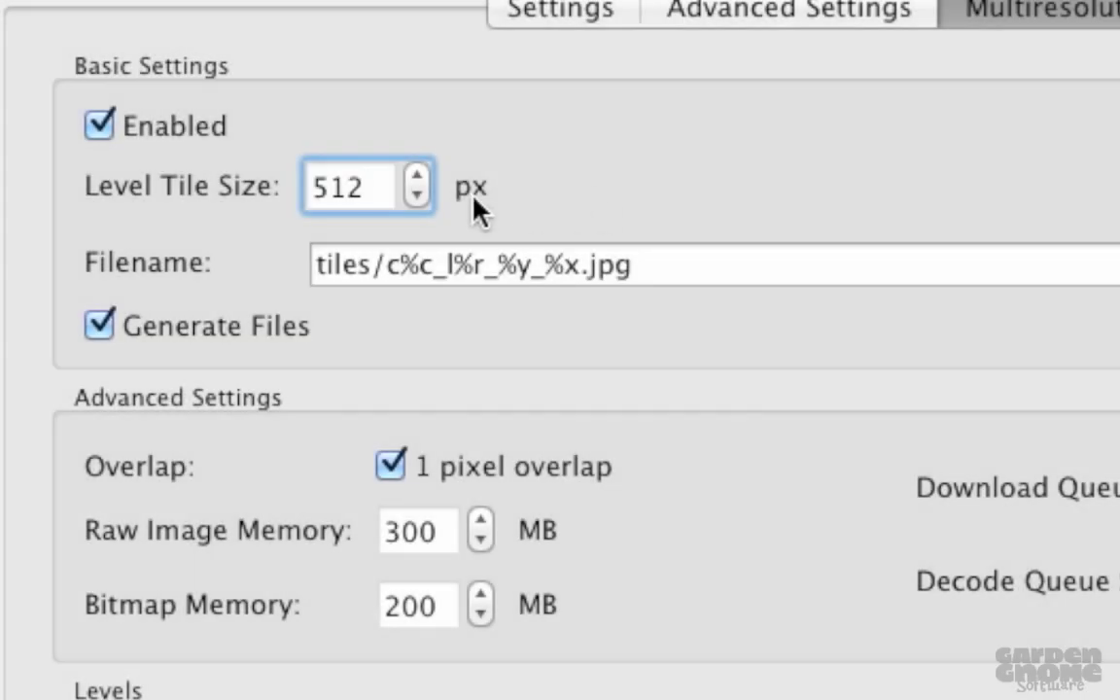
Replace the 512 level tile size with 504.
double_click(367, 189)
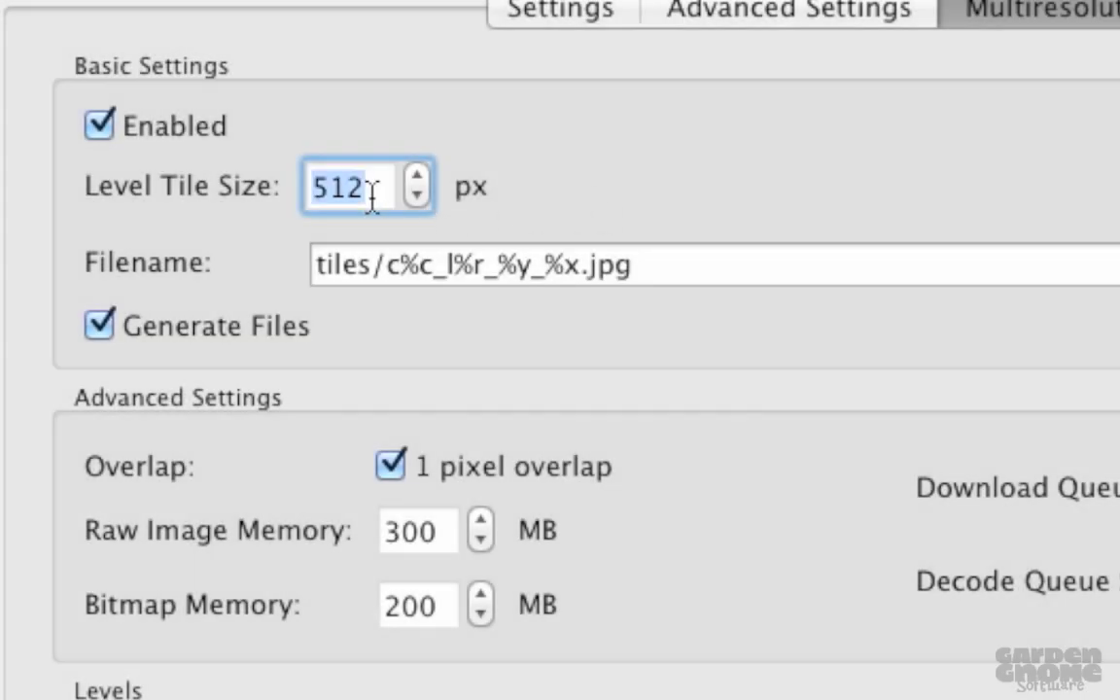
type("504")
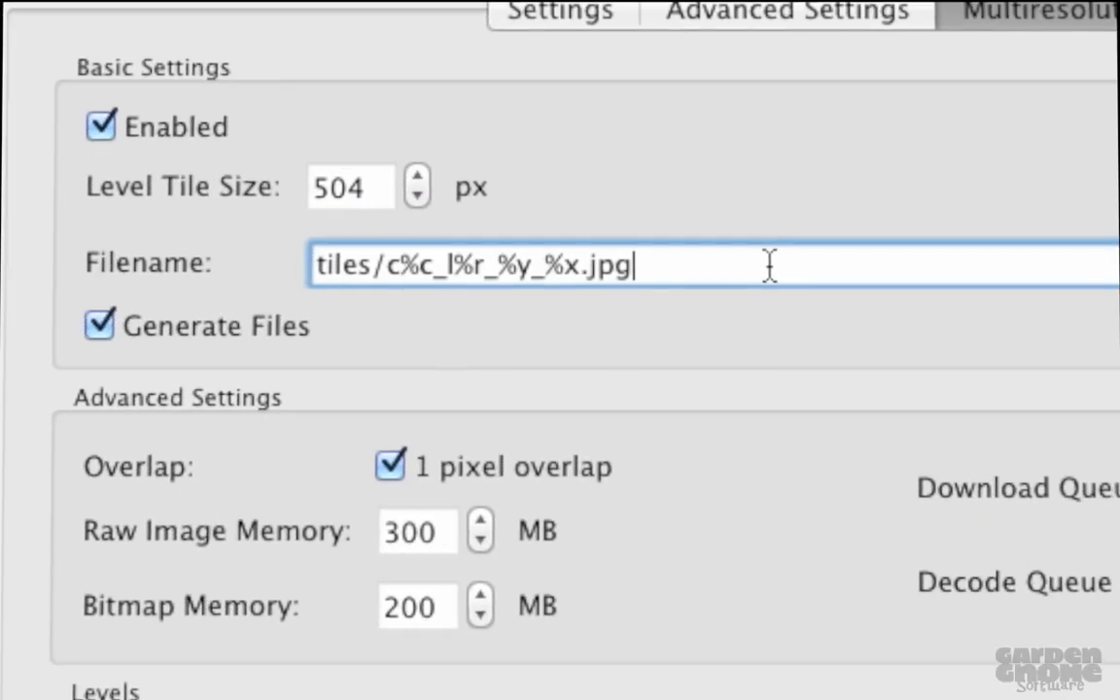
key("shift+Home")
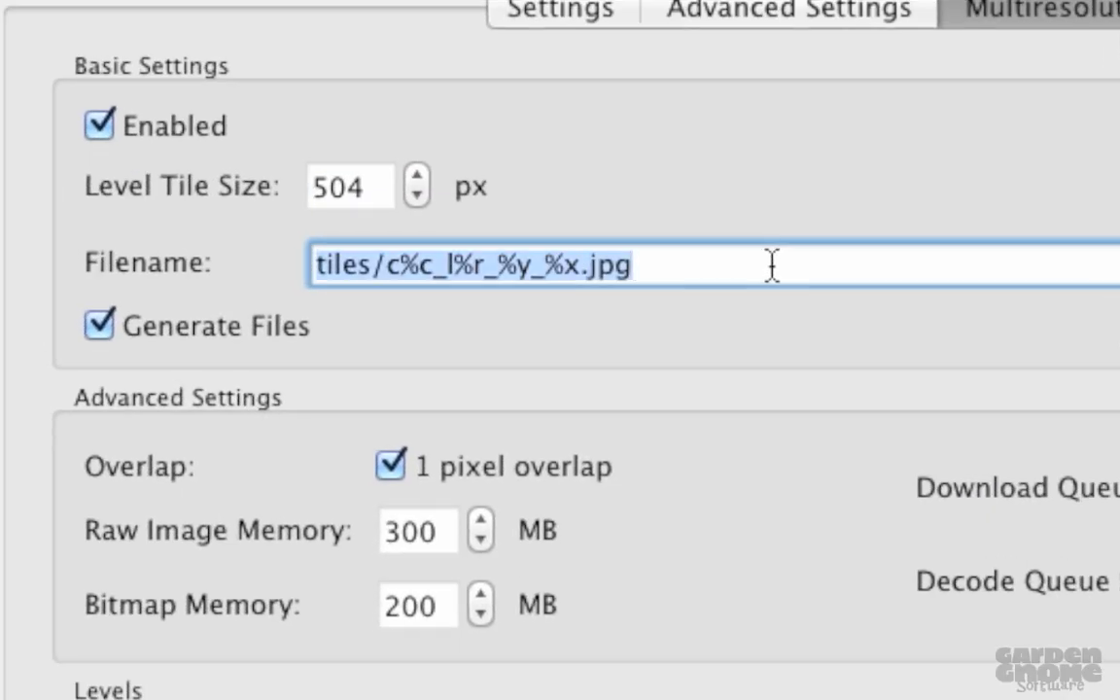
left_click(772, 264)
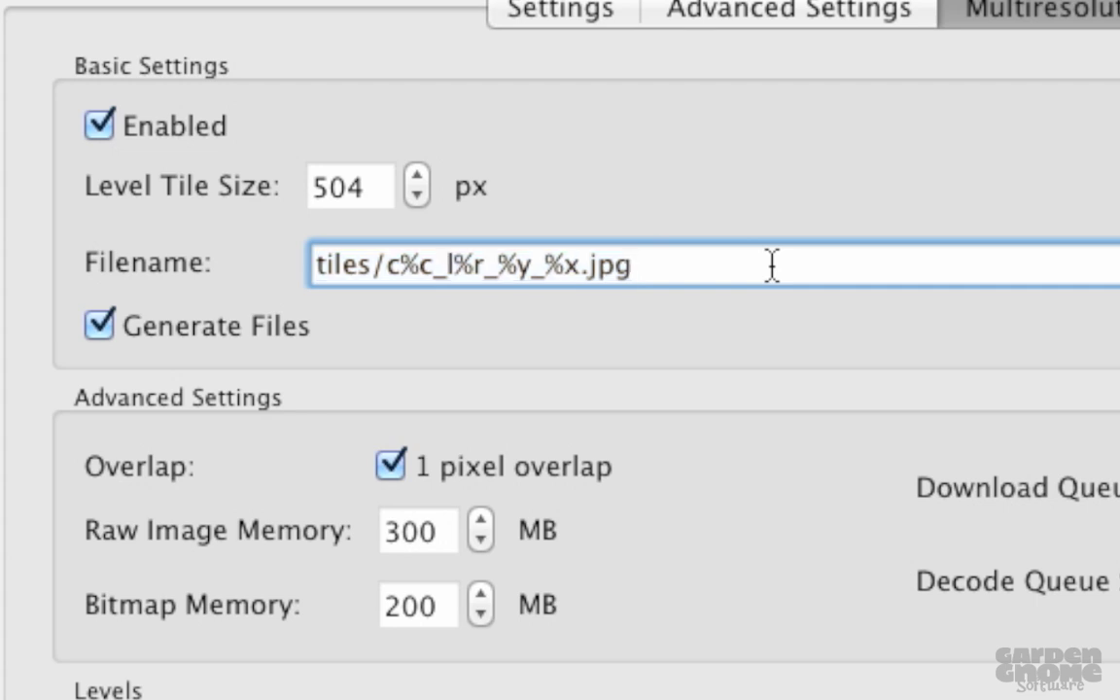
double_click(355, 250)
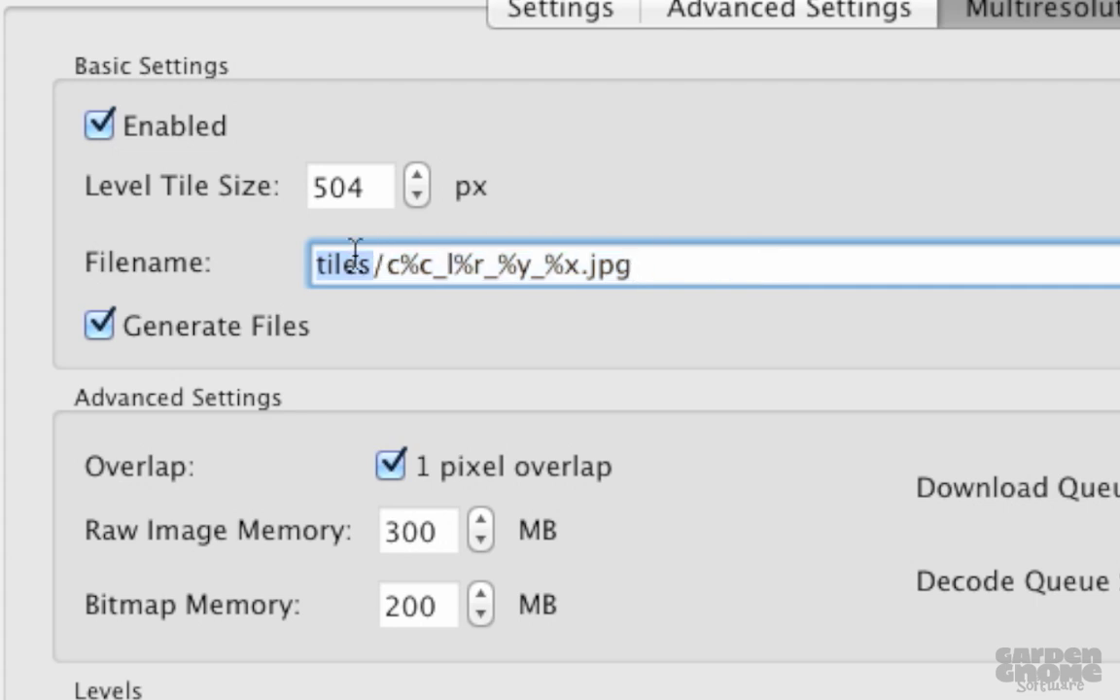
left_click(695, 272)
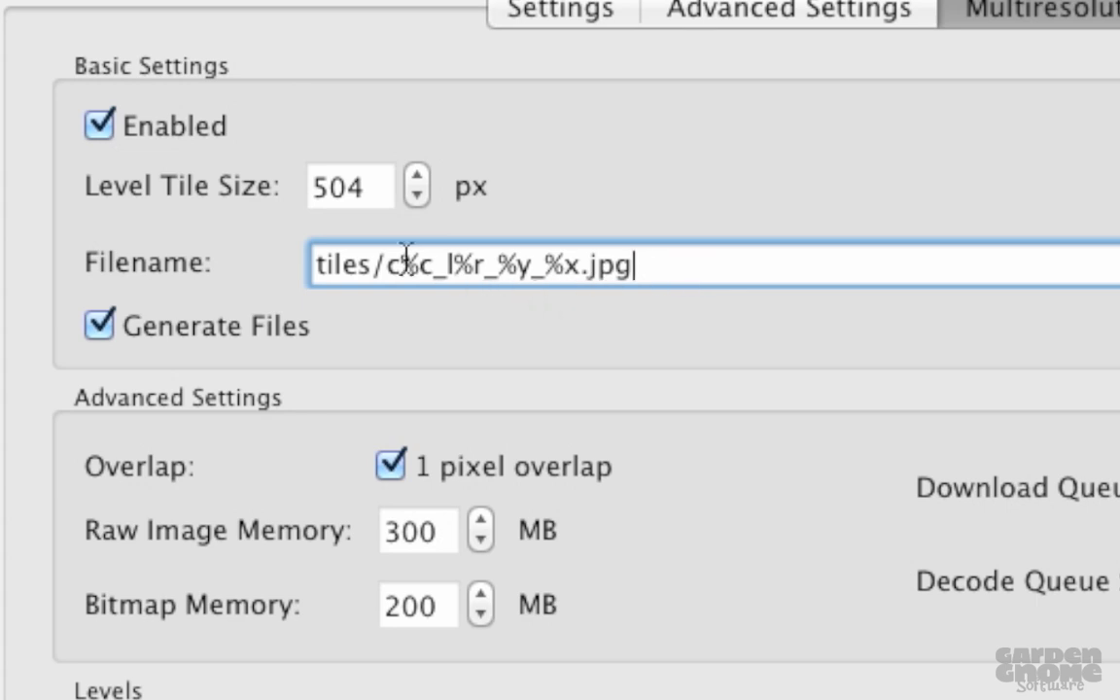
left_click_drag(401, 261, 485, 265)
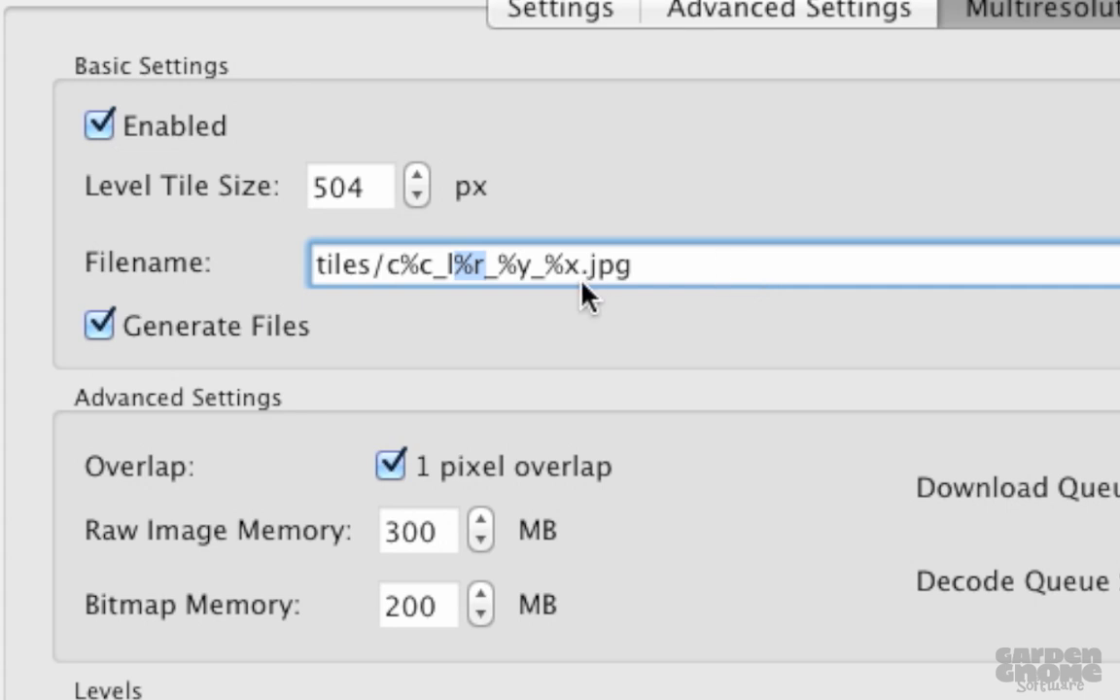
left_click_drag(498, 268, 581, 273)
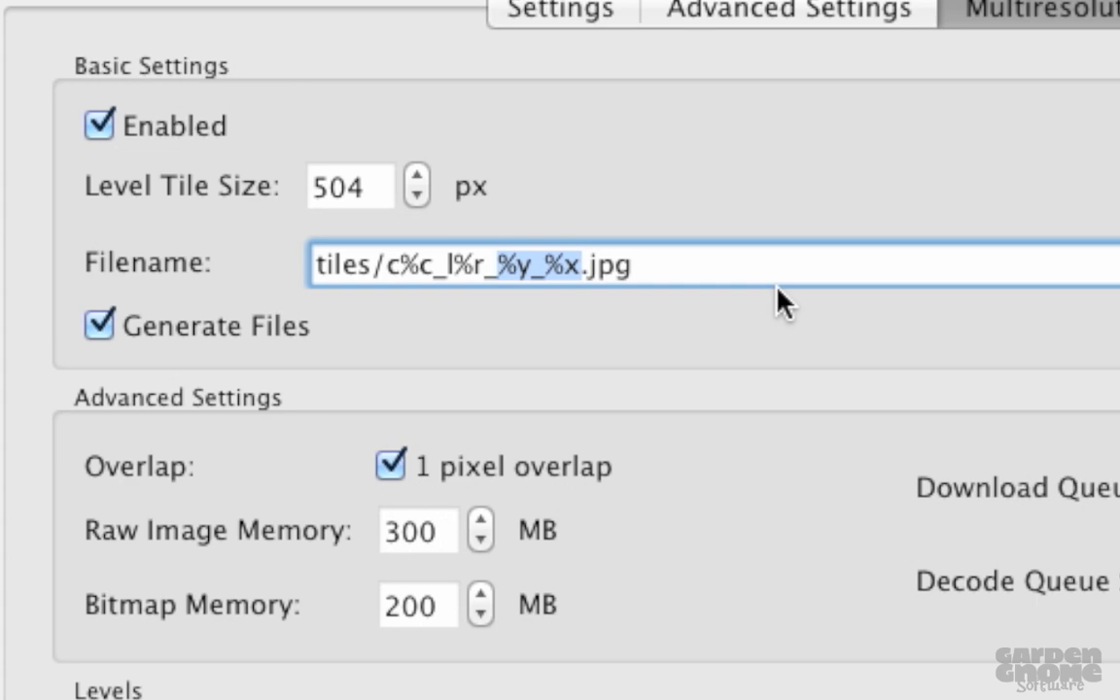
Try the tiles_$n and tiles/img_%C/l%L/%00Y_%00X.jpg preset filename patterns.
key("End")
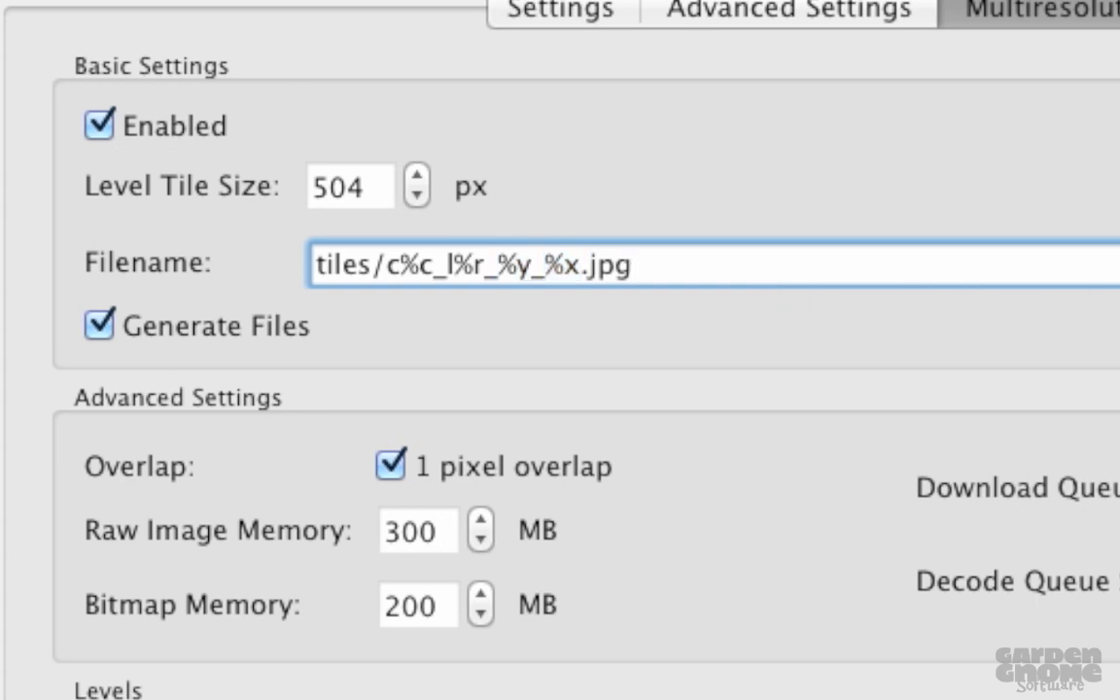
key("alt+Down")
key("Down")
key("Return")
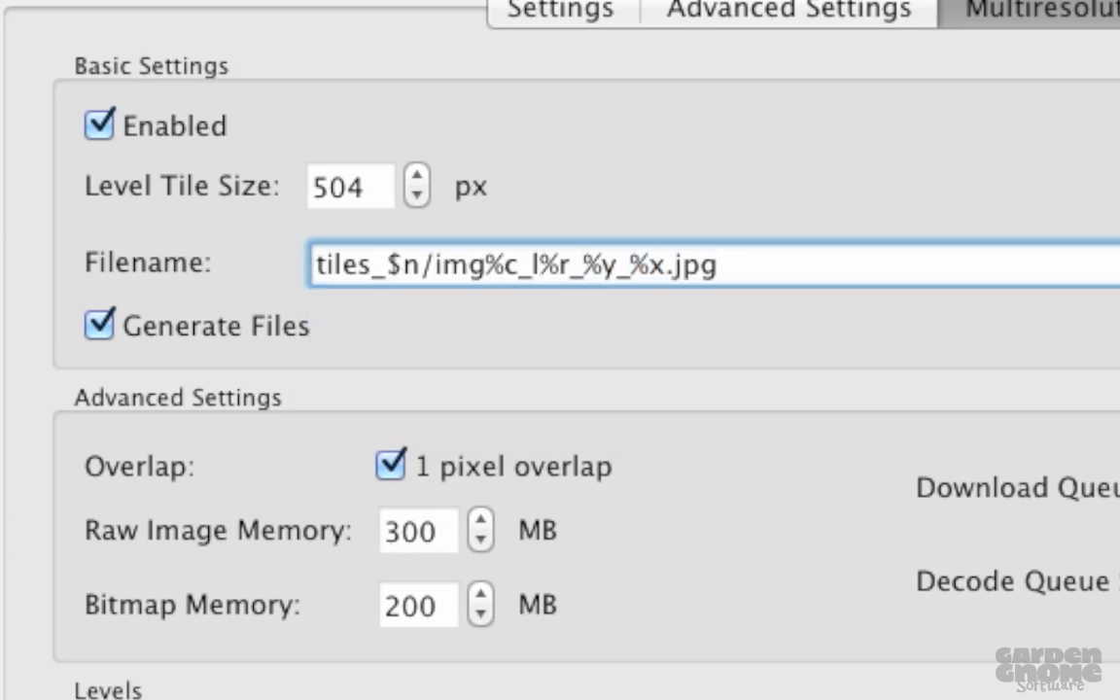
left_click_drag(388, 266, 419, 265)
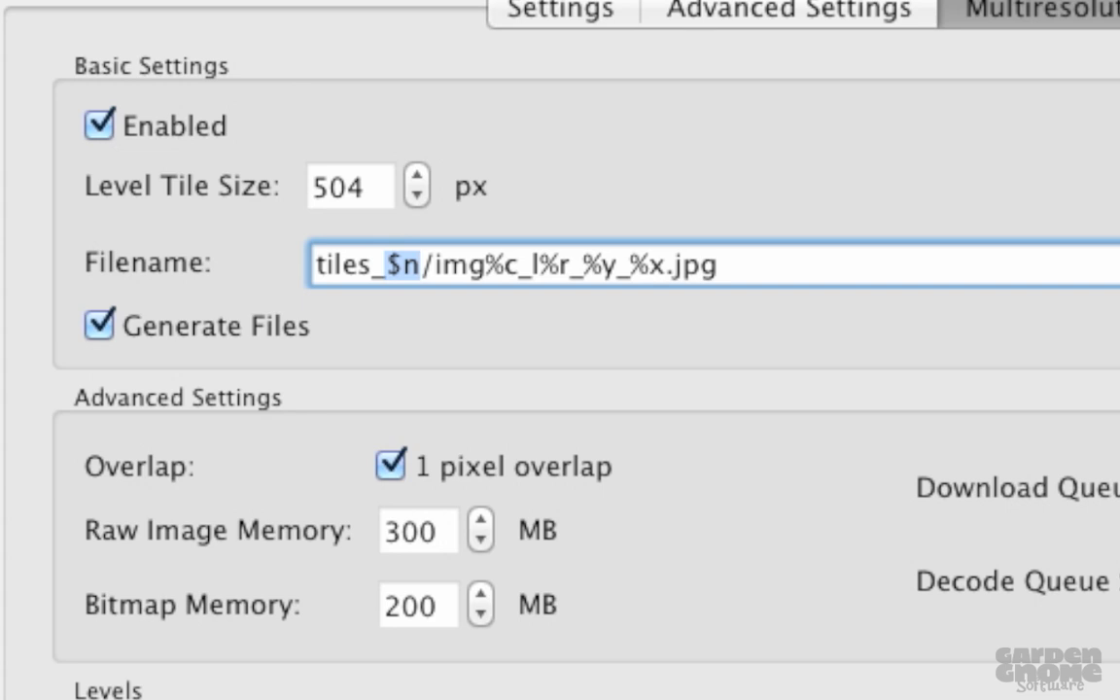
key("alt+Down")
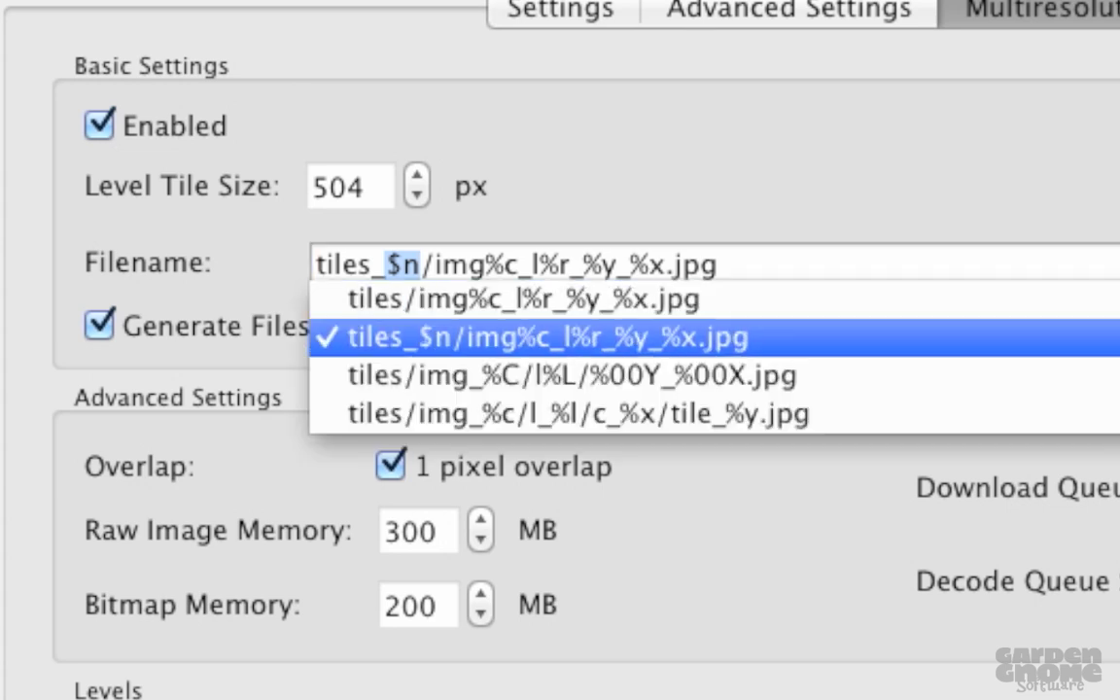
key("Down")
key("Return")
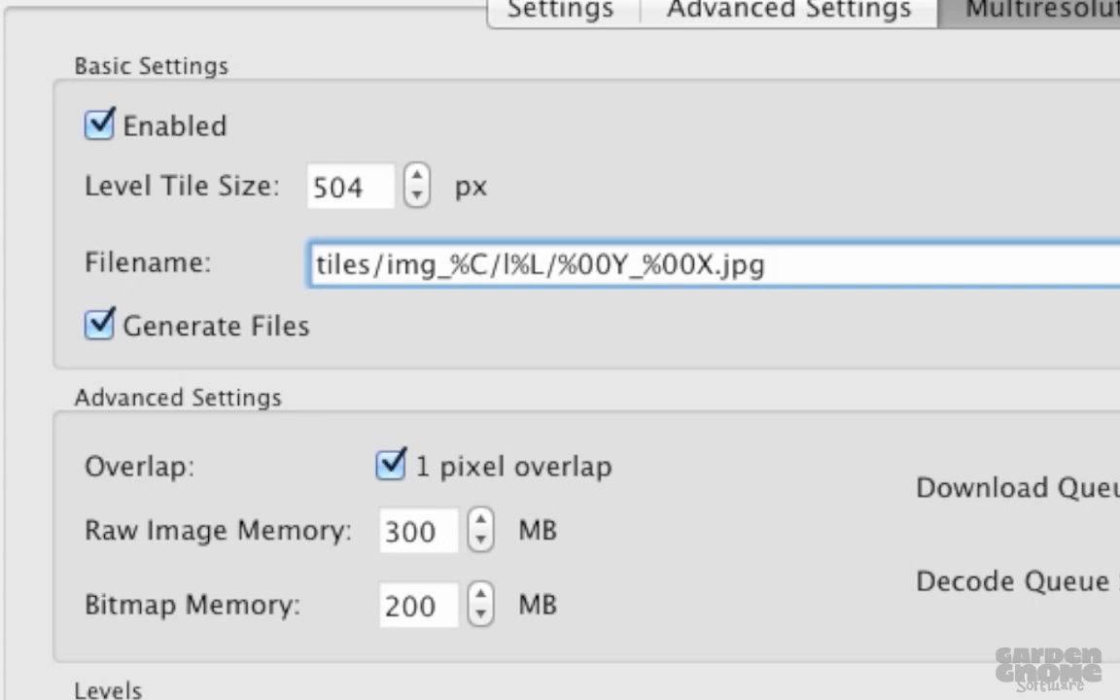
Set the tile filename pattern to tiles/img%c_l%r_%y_%x.jpg.
key("super+a")
type("tiles/img_%c/l_%l/c_%x/tile_%y.jpg")
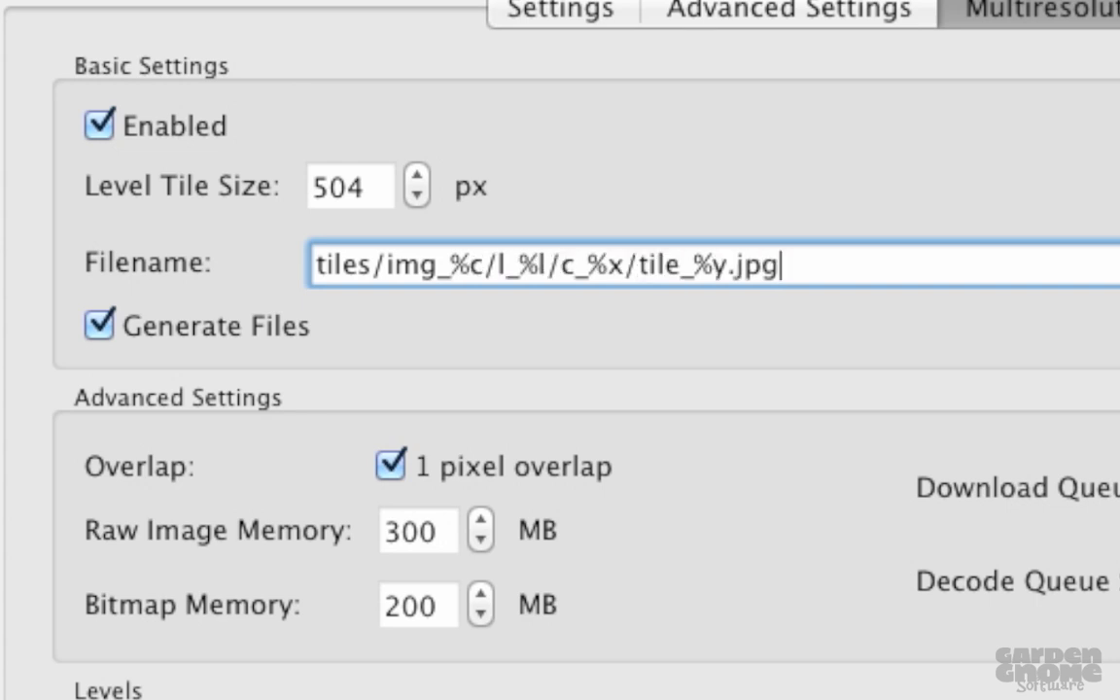
key("super+a")
type("tiles/img%c_l%r_%y_%x.jpg")
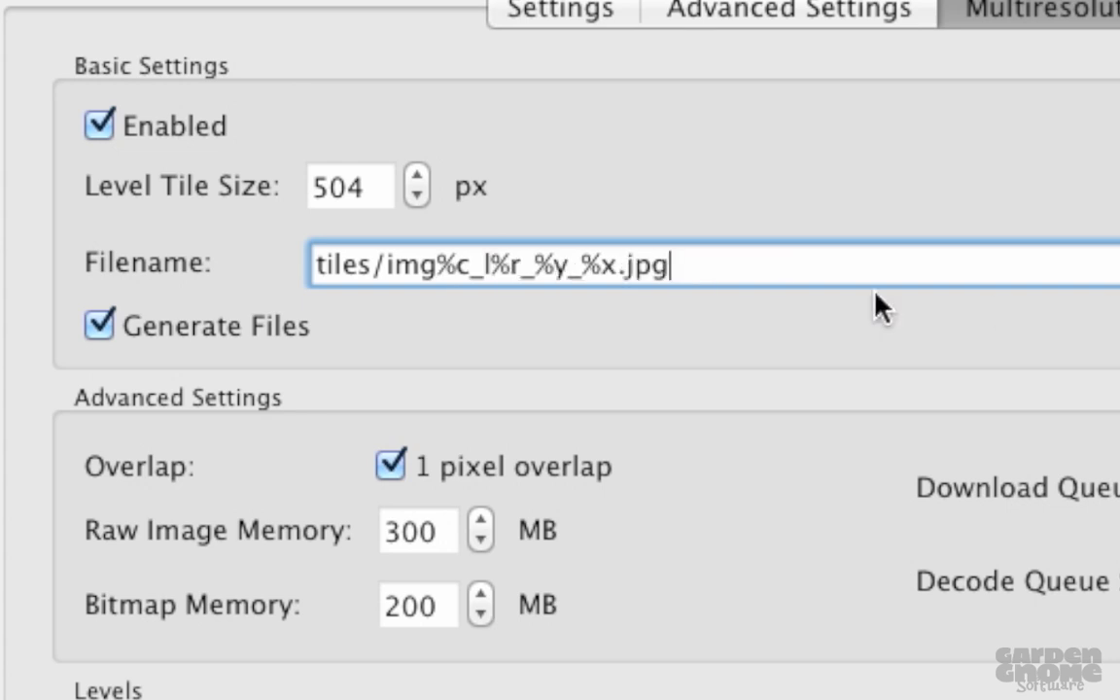
Replace 'tiles' with 'images' in the pattern, giving images/img%c_l%r_%y_%x.jpg.
double_click(343, 275)
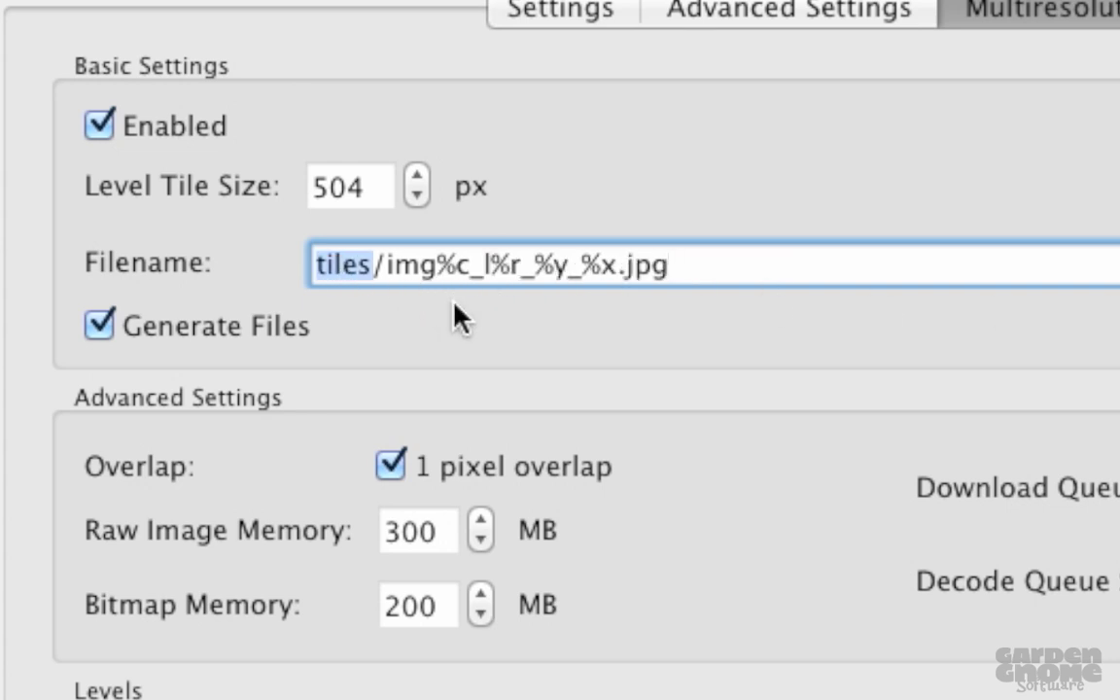
type("images")
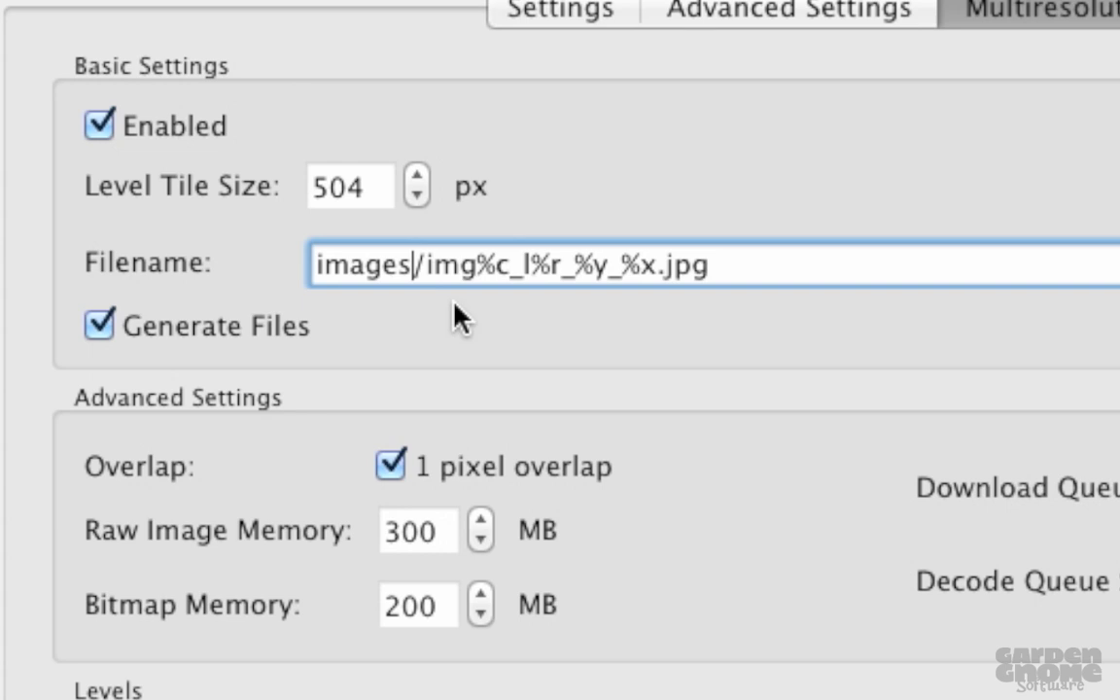
key("End")
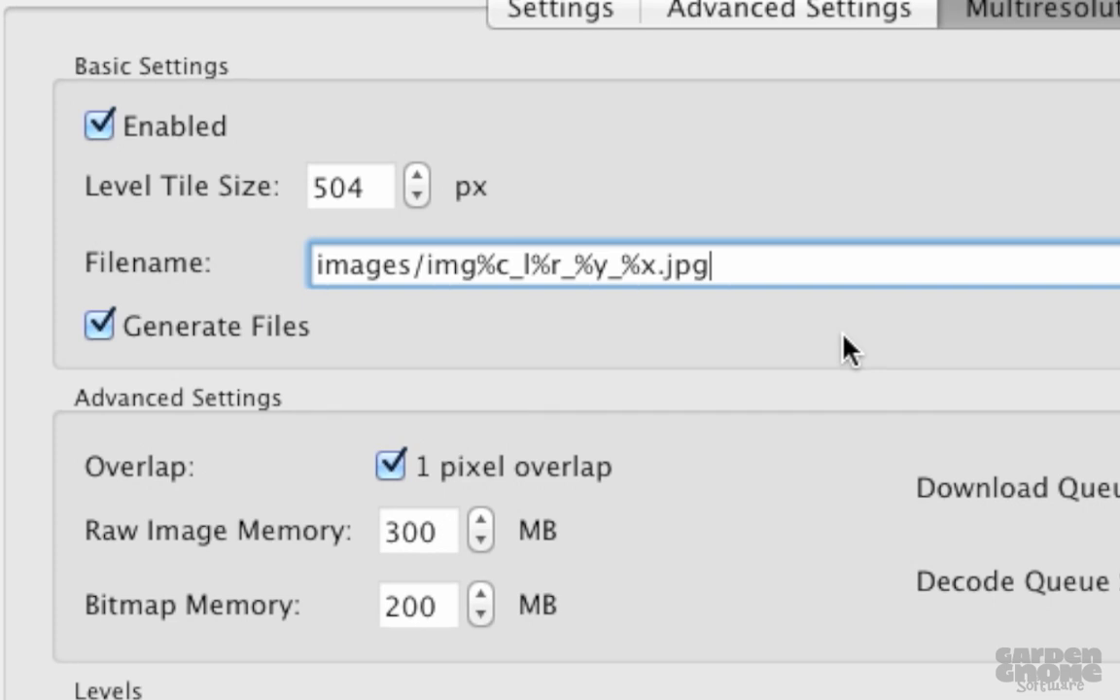
left_click(107, 327)
left_click(101, 327)
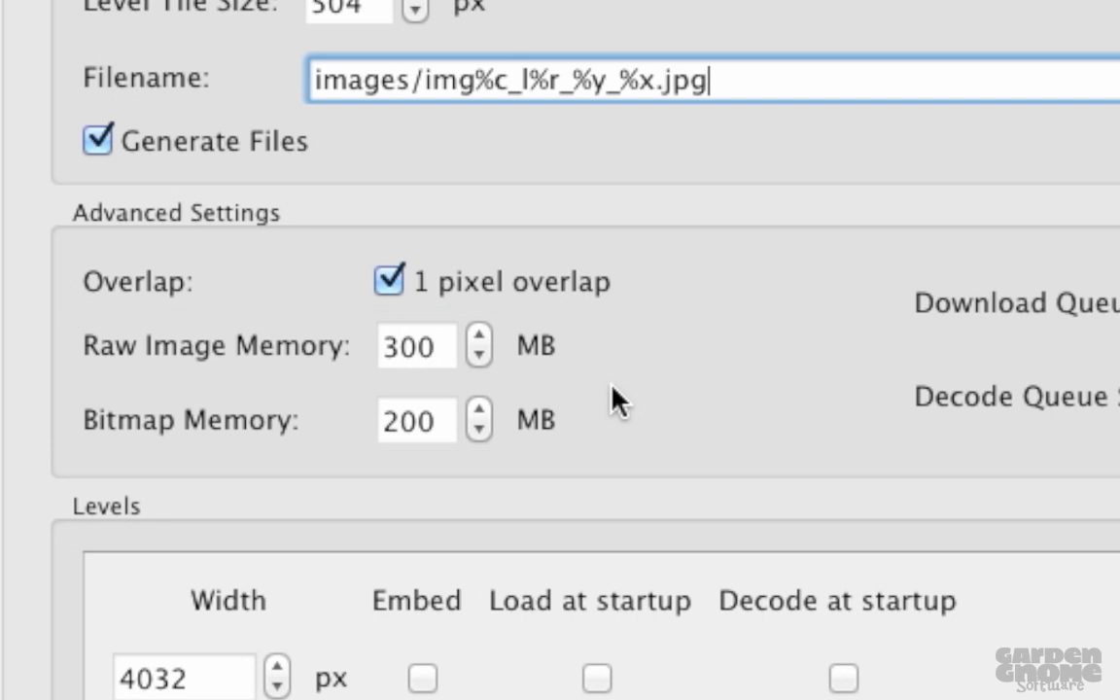
Set the download queue size to 11.
left_click(985, 309)
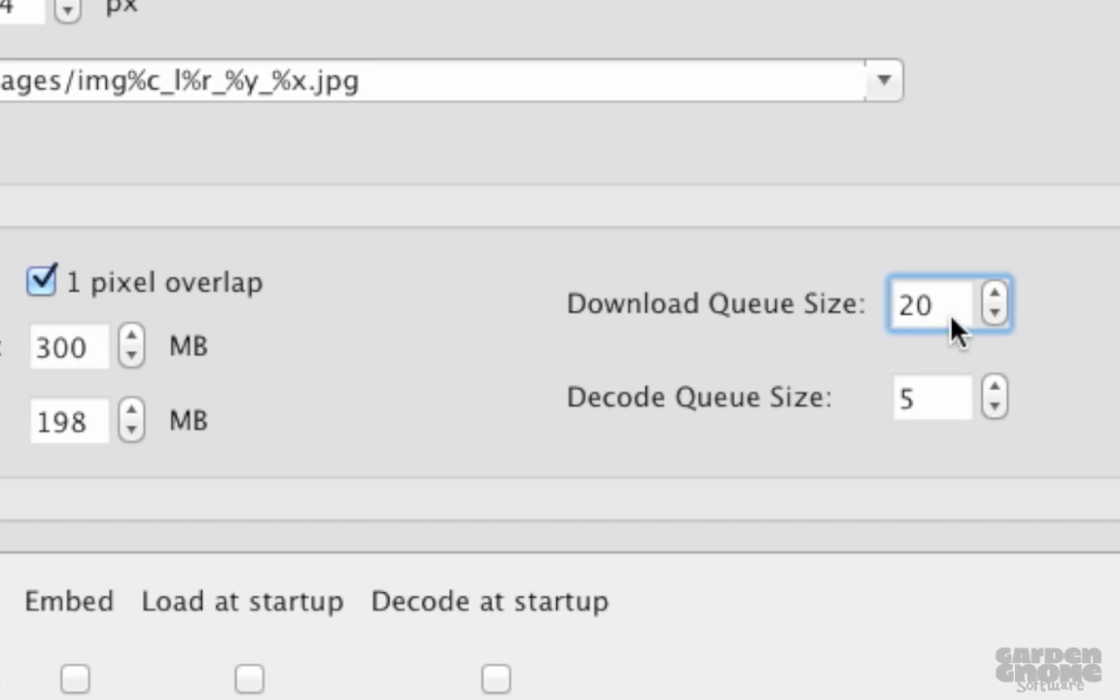
left_click_drag(996, 313, 996, 313)
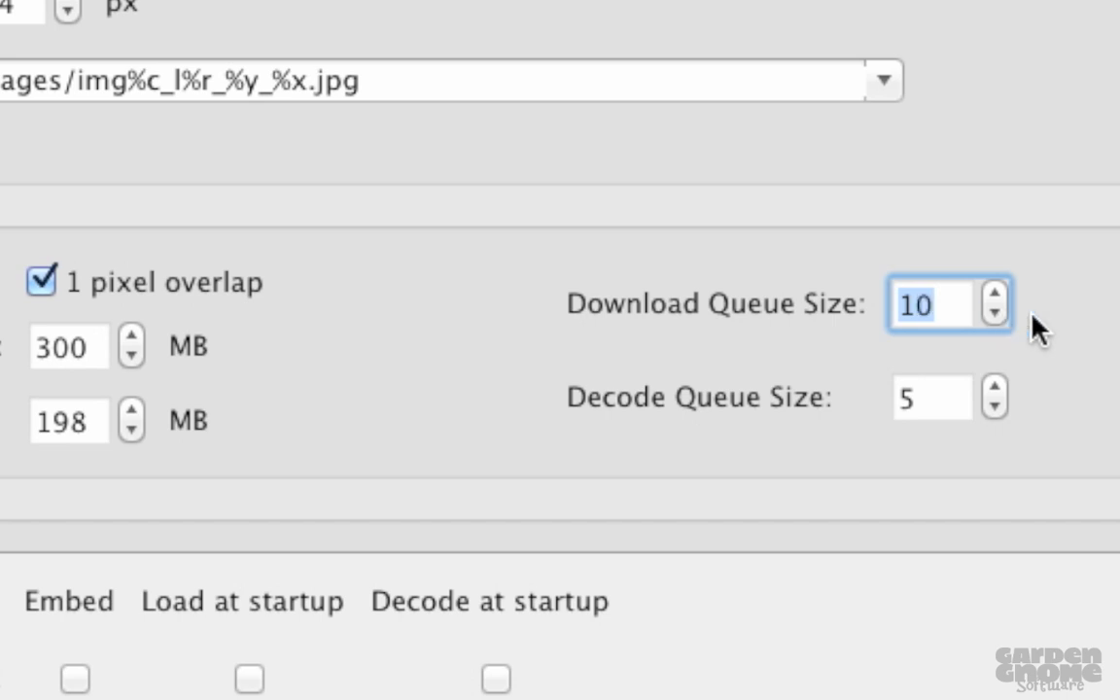
key("Up")
Set the decode queue size to 1 using its stepper.
left_click(957, 399)
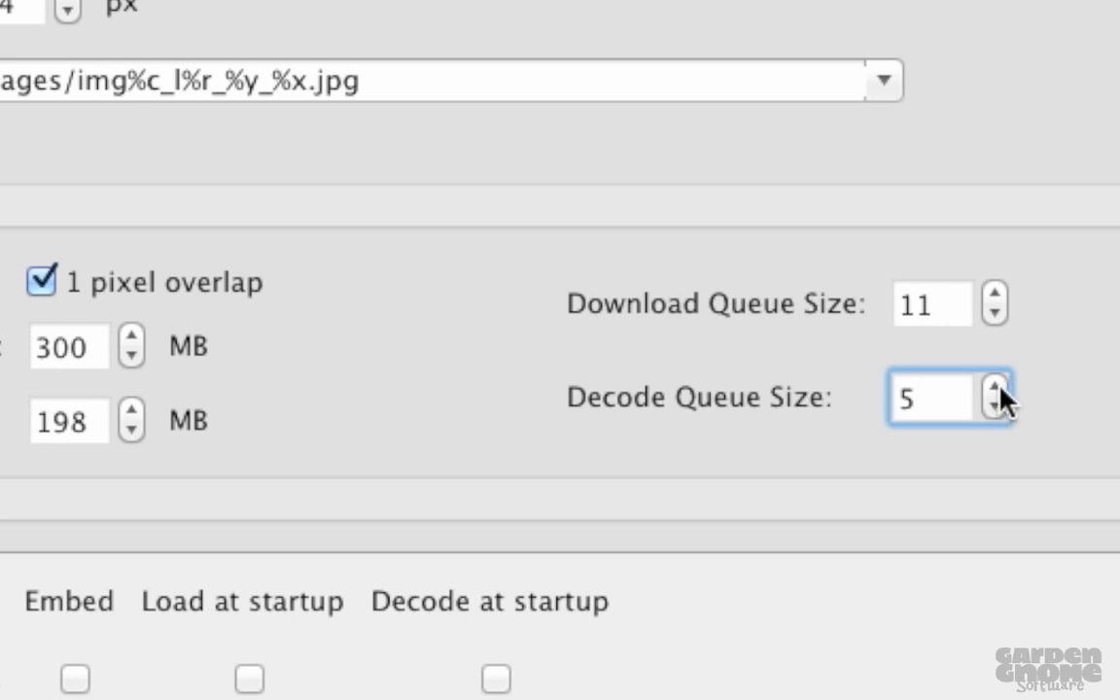
left_click(993, 387)
left_click(994, 387)
left_click(993, 386)
left_click(993, 387)
left_click(993, 387)
left_click(993, 387)
left_click(993, 387)
left_click(993, 387)
left_click(994, 408)
left_click(994, 408)
left_click(994, 408)
left_click(994, 408)
left_click(995, 408)
left_click(994, 408)
left_click(994, 408)
left_click(994, 408)
left_click(994, 408)
left_click(994, 408)
left_click(994, 408)
left_click(994, 408)
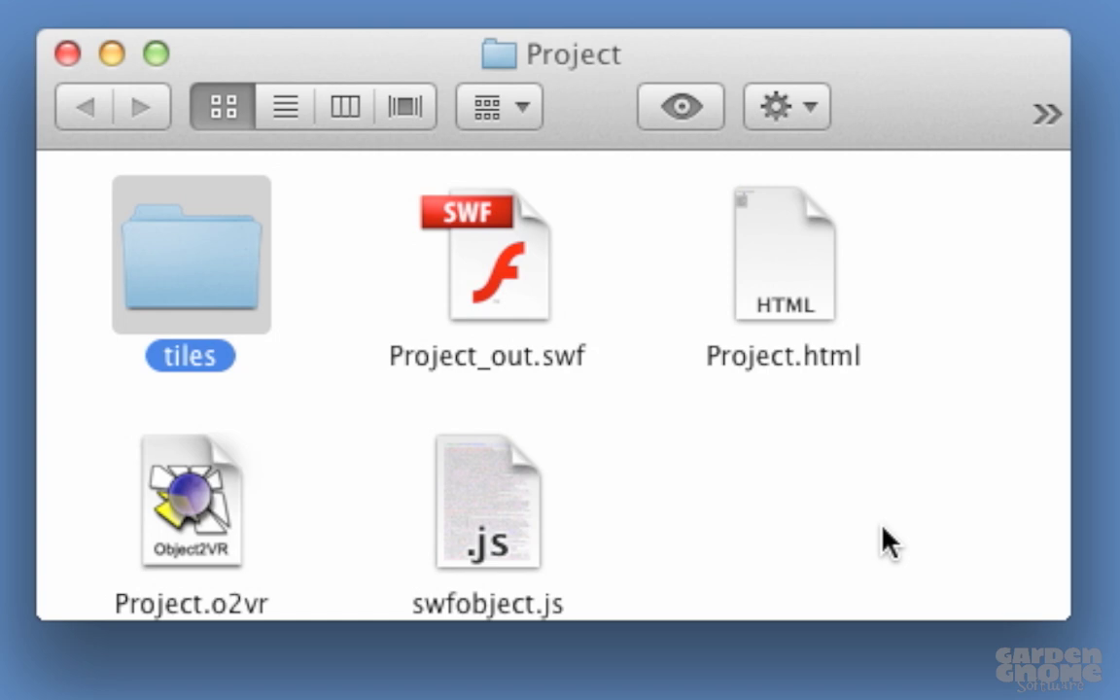
Open the tiles folder and browse the generated JPEG tiles.
double_click(207, 287)
scroll(335, 402, "down", 10)
scroll(336, 413, "down", 10)
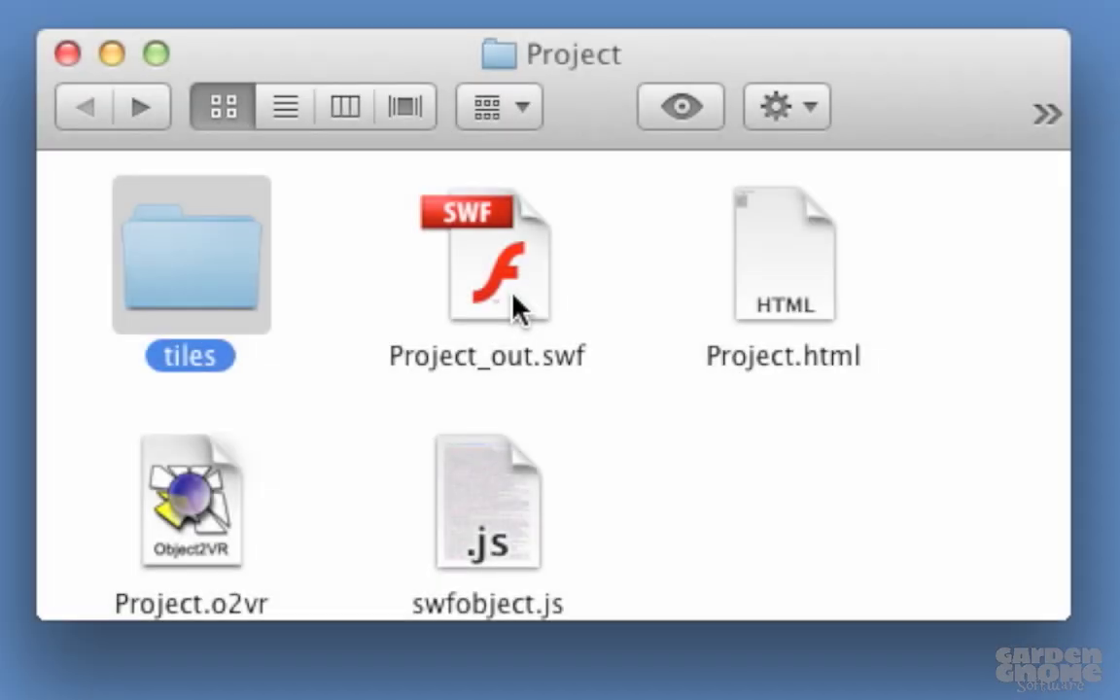
Select Project_out.swf, Project.html and swfobject.js together in the Project folder.
left_click(514, 304)
left_click(806, 309, "super")
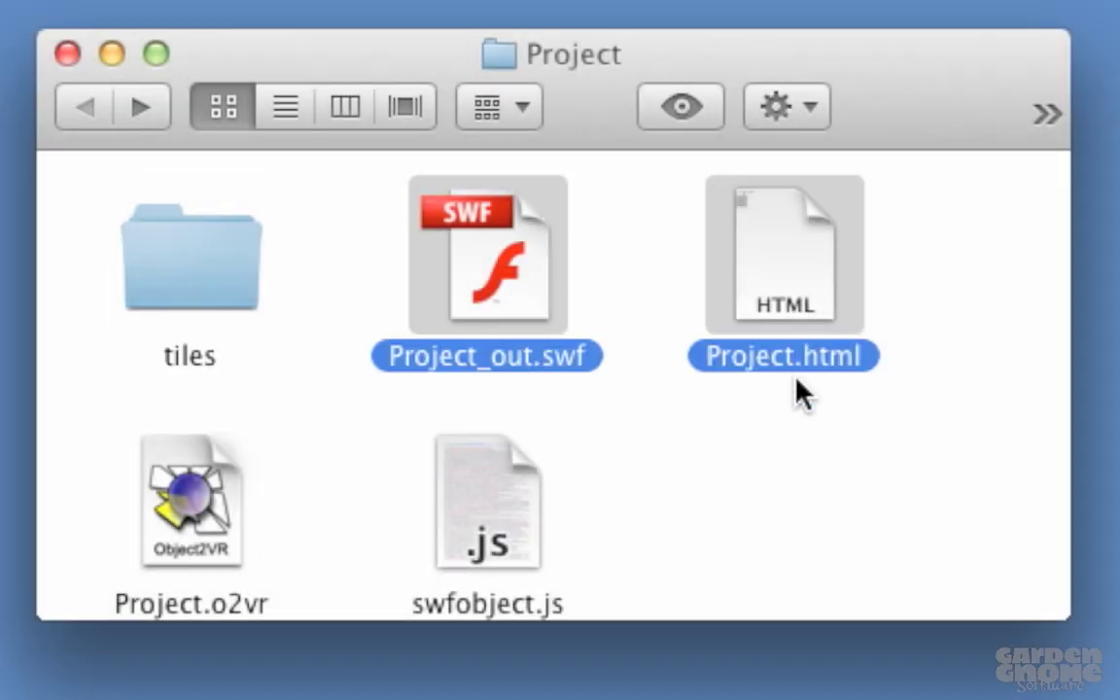
left_click(500, 515, "super")
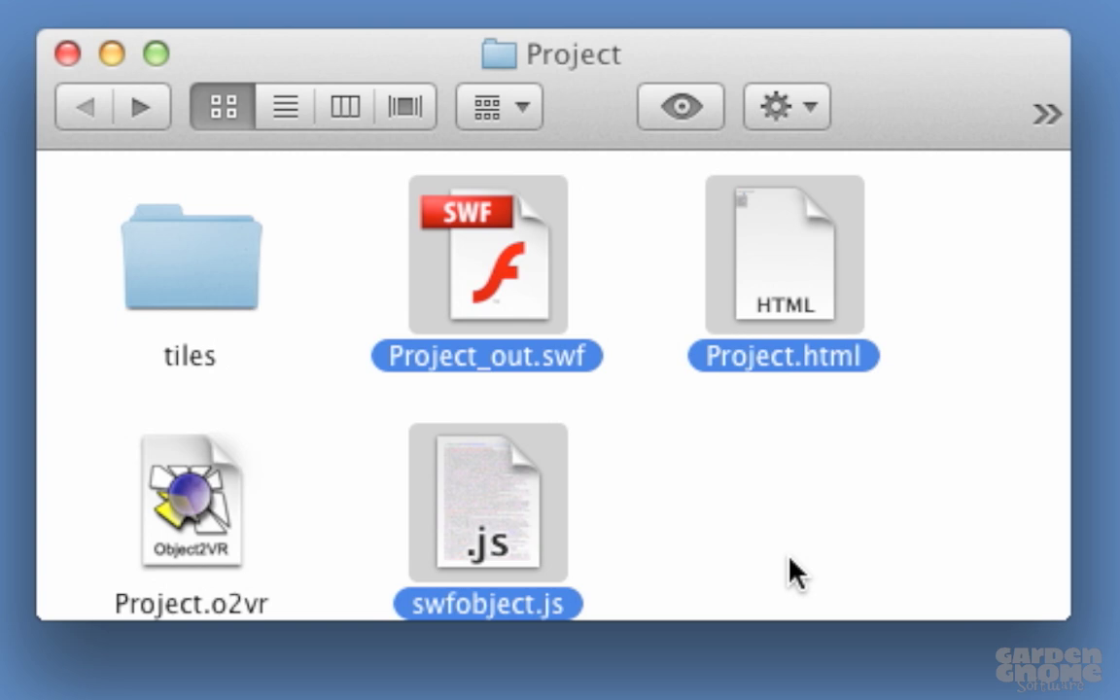